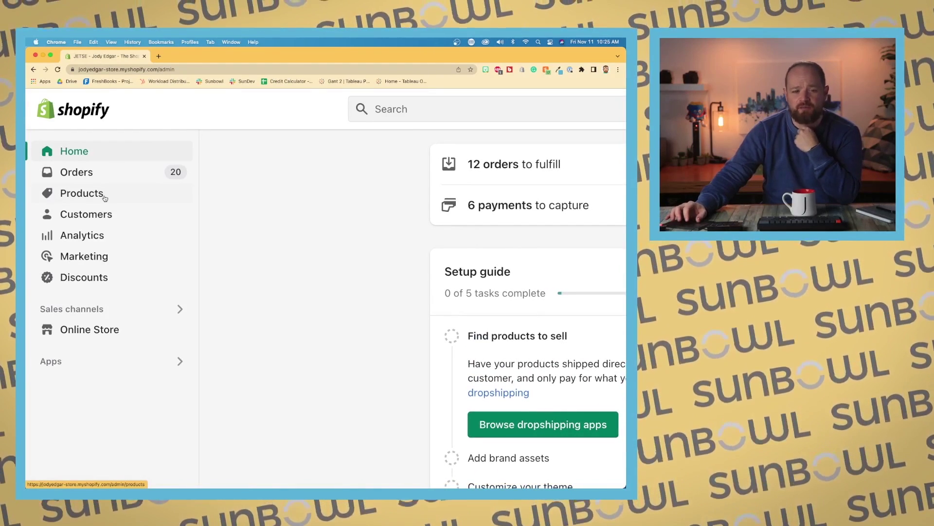
Step: Open the Products list and reset the browser zoom to its default size
click(105, 198)
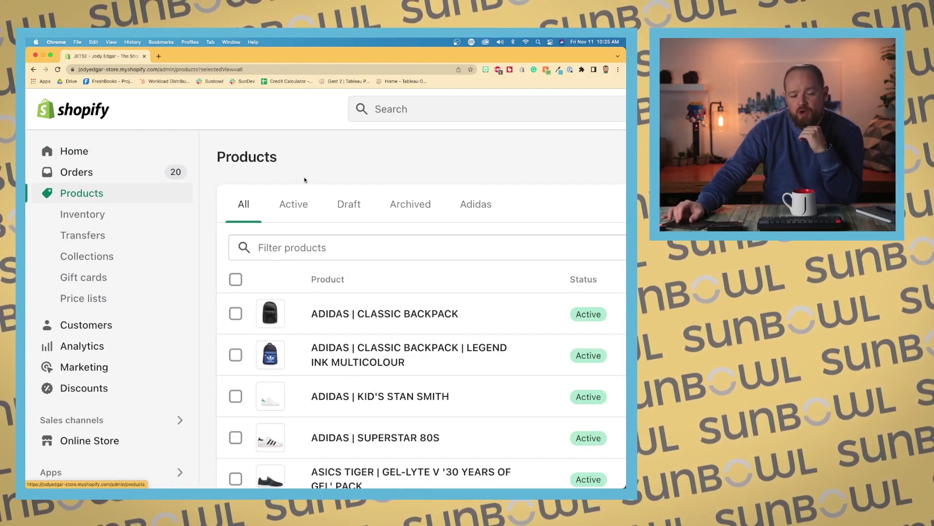
key(super+0)
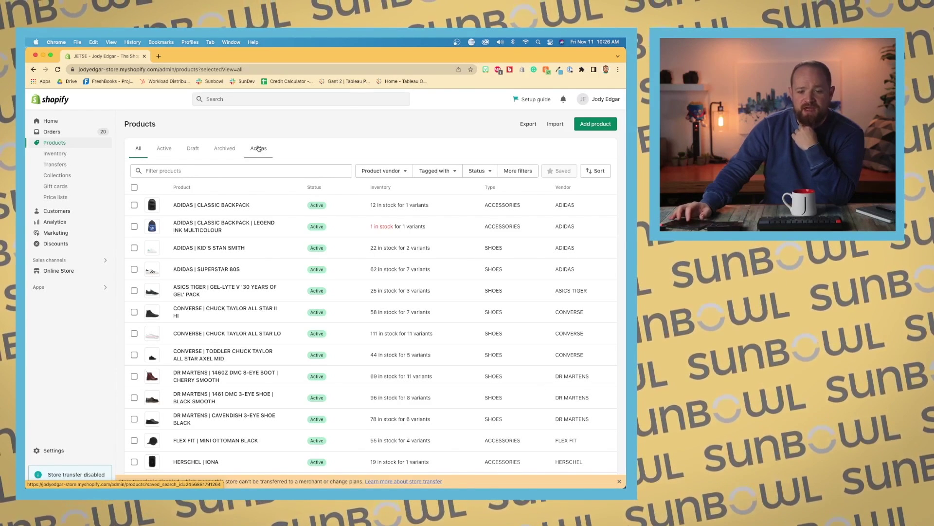
Step: Remove the saved Adidas tab from the Products list and confirm the removal
click(259, 149)
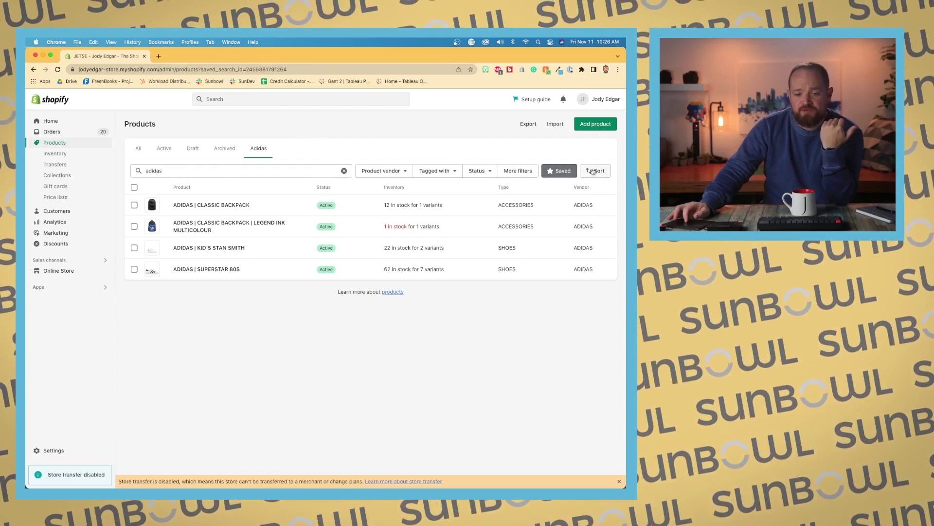
click(564, 172)
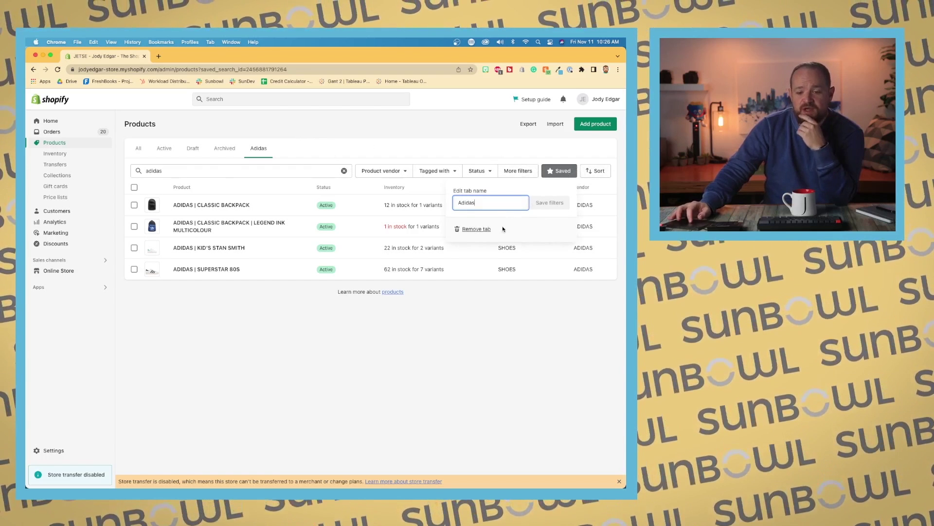
click(476, 230)
click(433, 316)
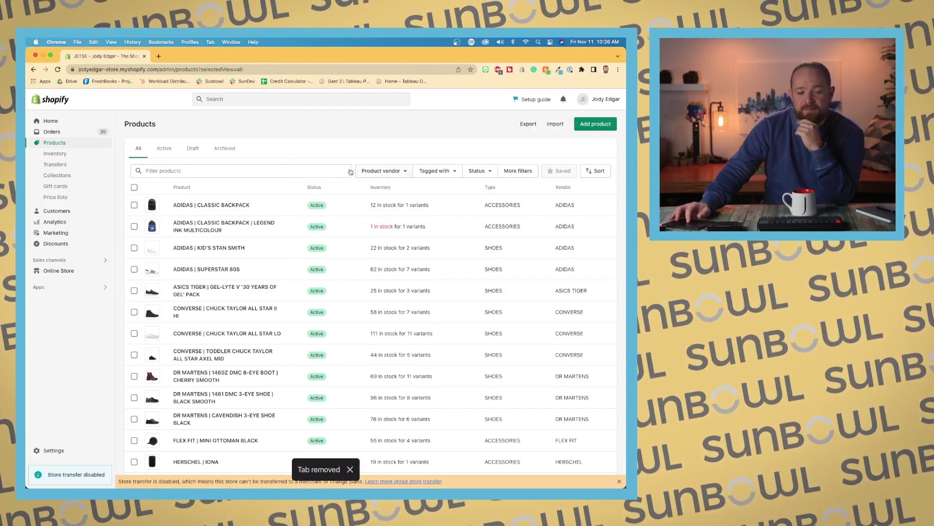
Step: Filter the product list to vendor ADIDAS
click(396, 173)
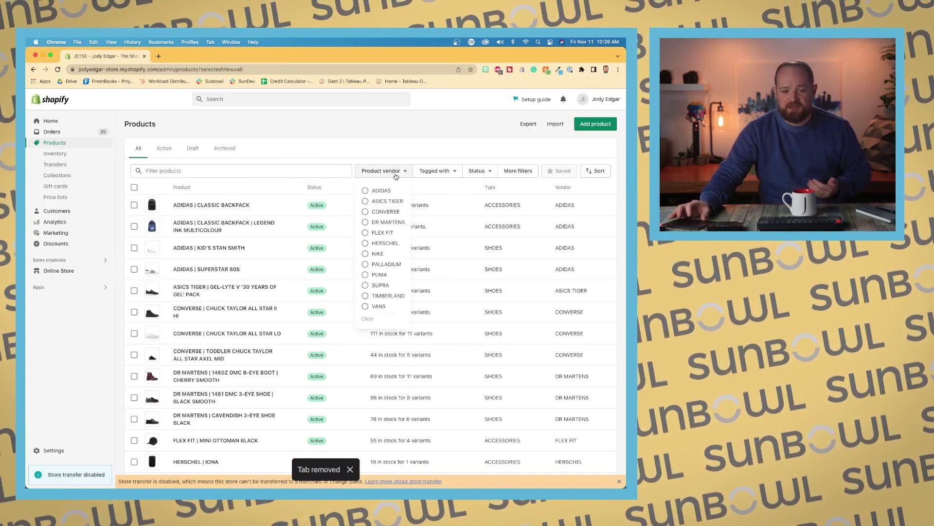
click(365, 191)
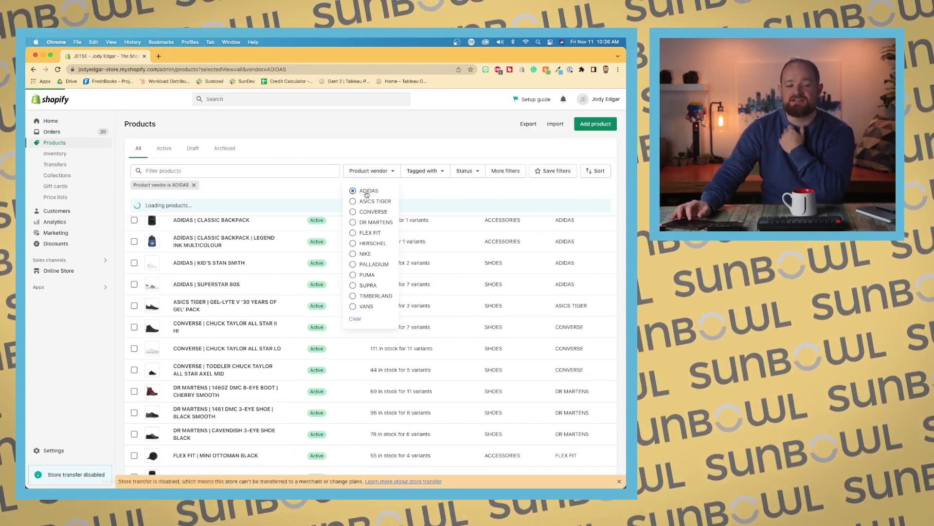
click(273, 193)
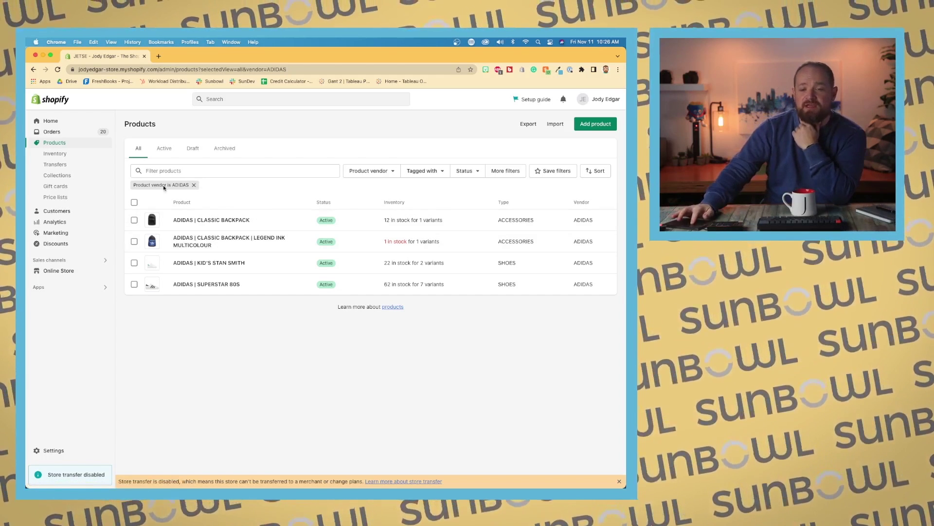
Step: Save the ADIDAS vendor filter as a new view named 'Adidas'
click(559, 170)
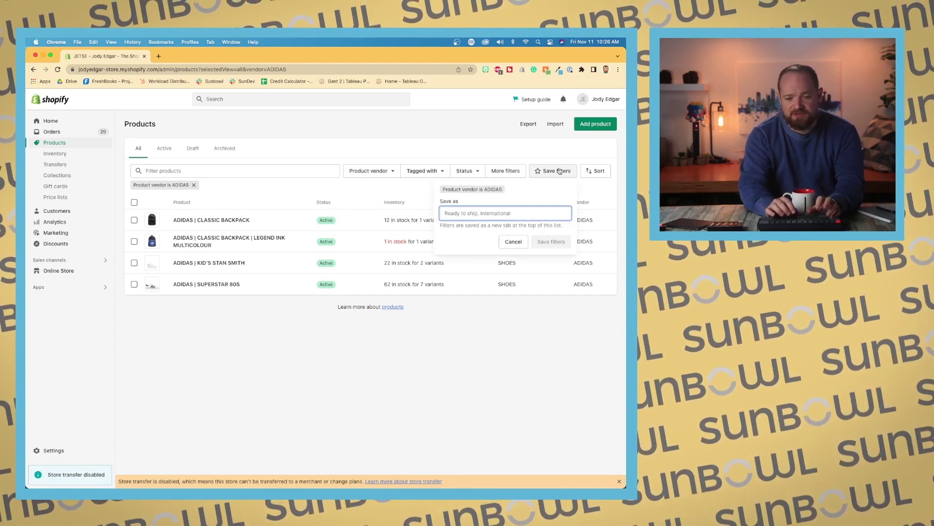
text(Adidas)
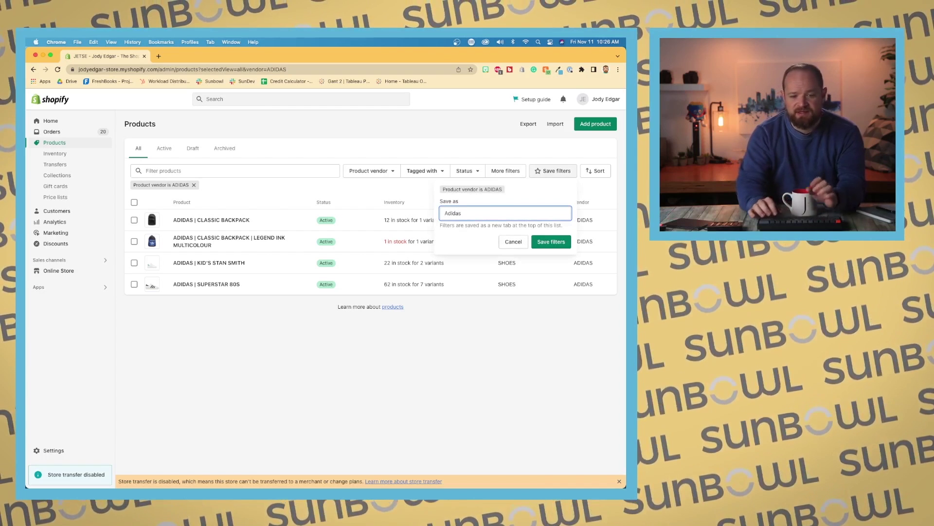
click(551, 242)
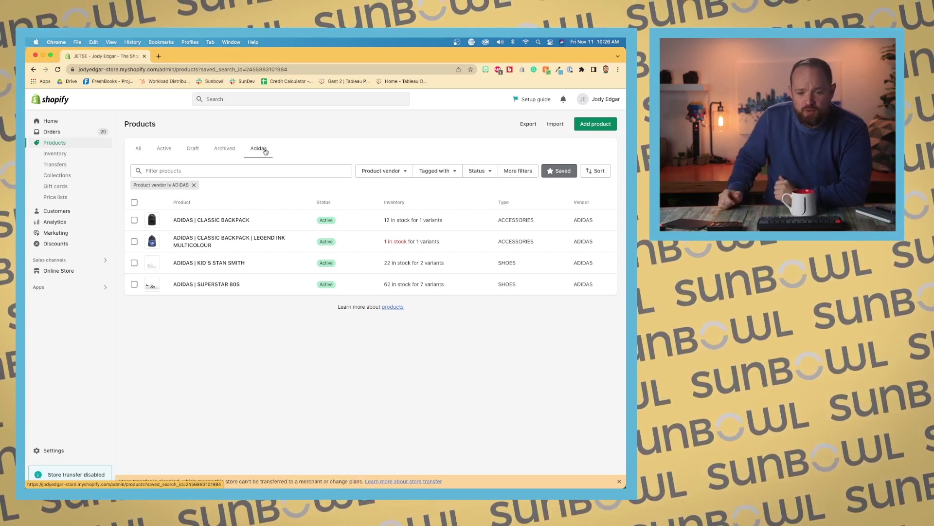
Step: Remove the 'Product vendor is ADIDAS' filter so all products are listed
right_click(195, 186)
click(194, 186)
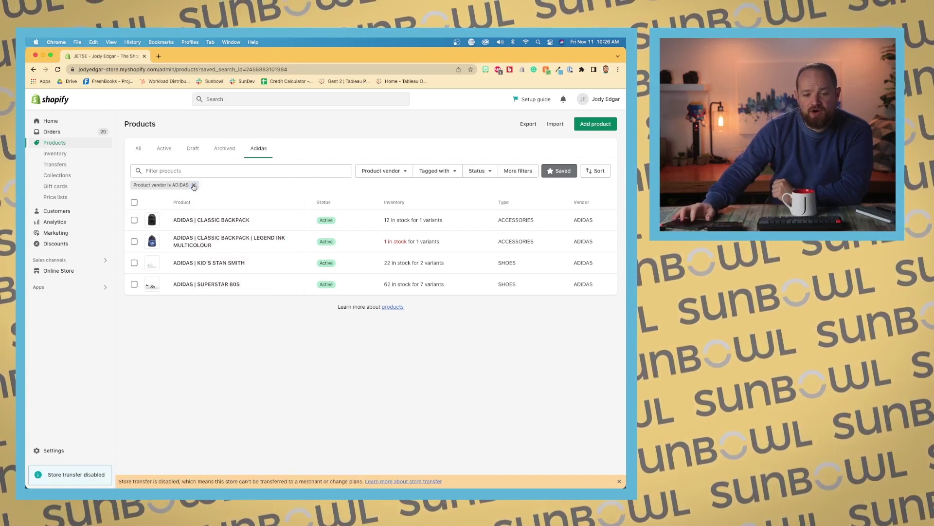
click(195, 185)
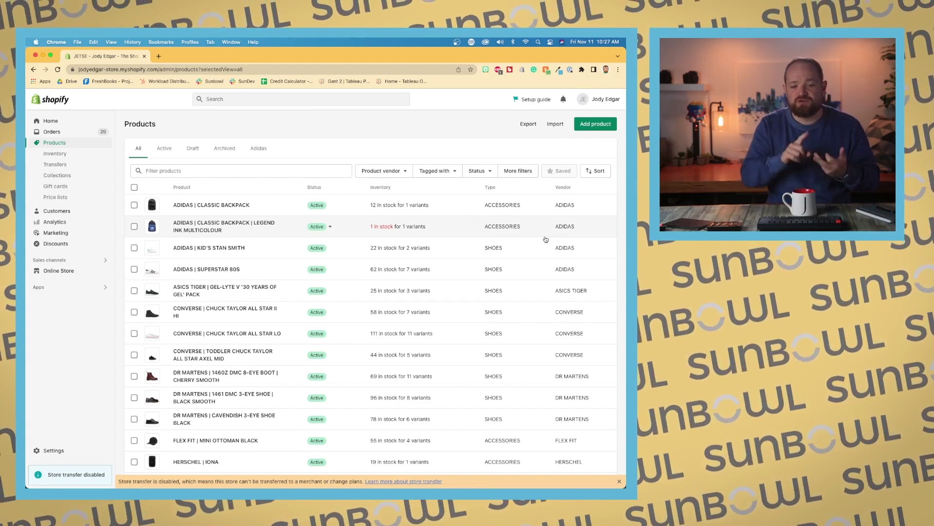
Step: Open the More filters panel, then close it without changes
click(532, 171)
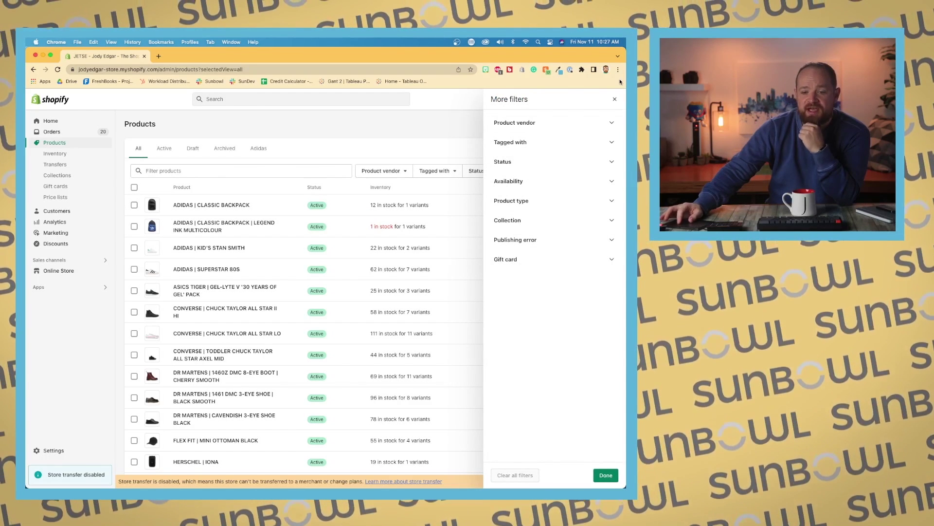
click(615, 100)
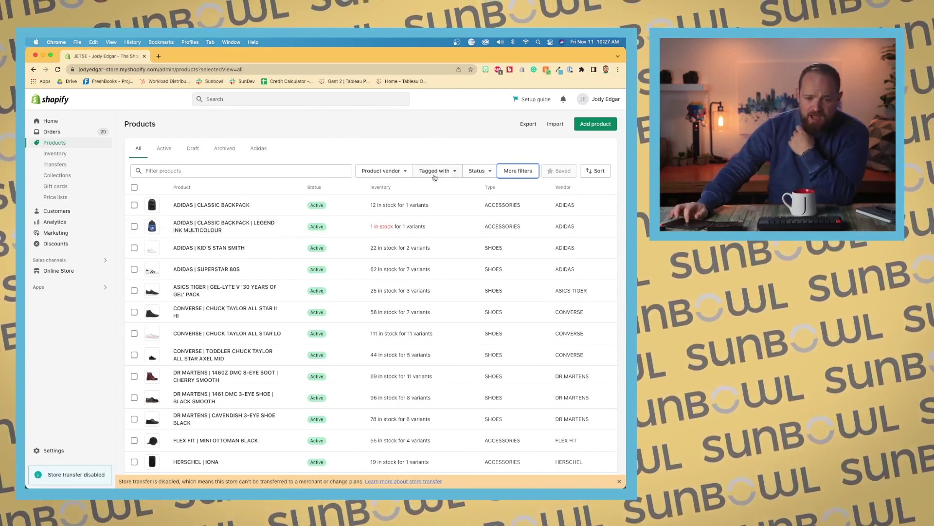
scroll(513, 127, up, 5)
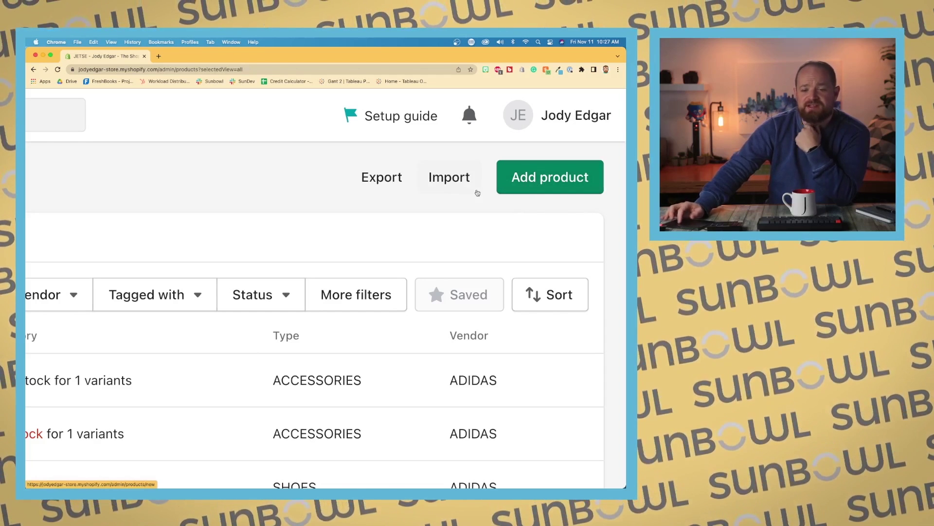
click(387, 187)
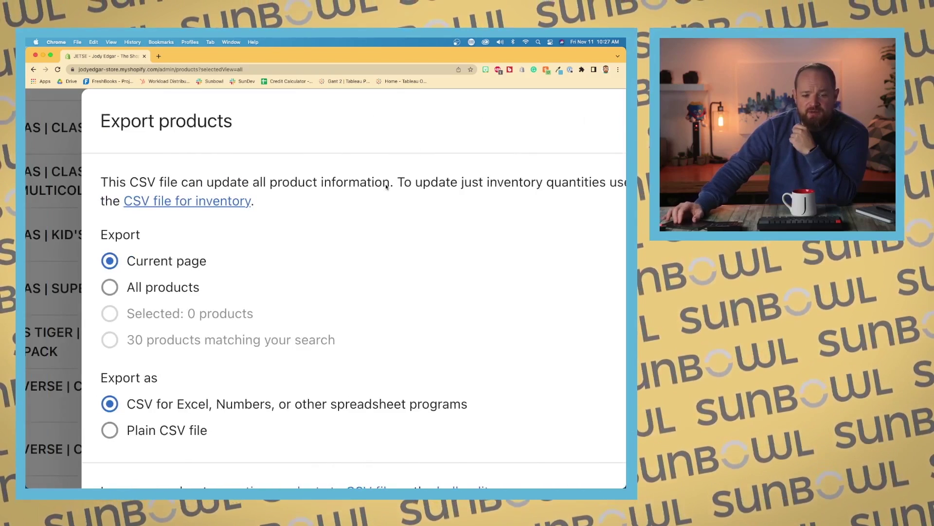
key(super+0)
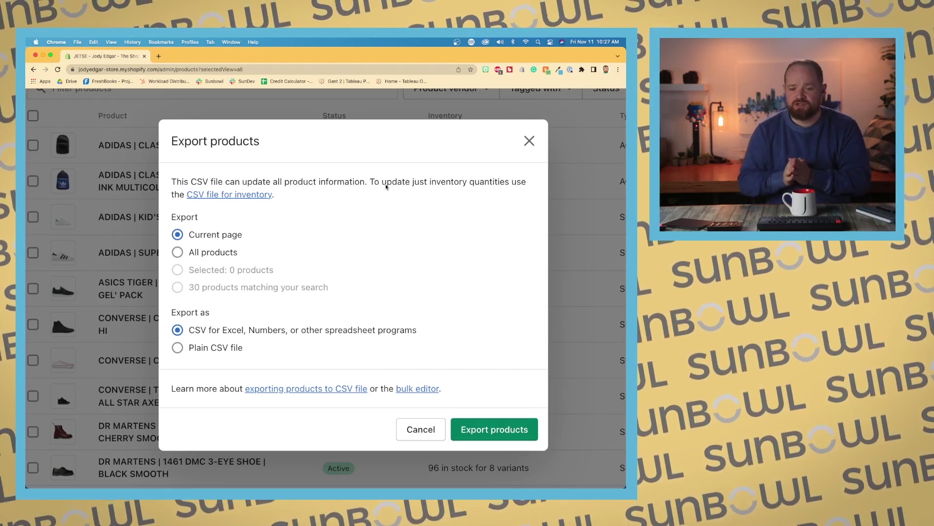
click(528, 142)
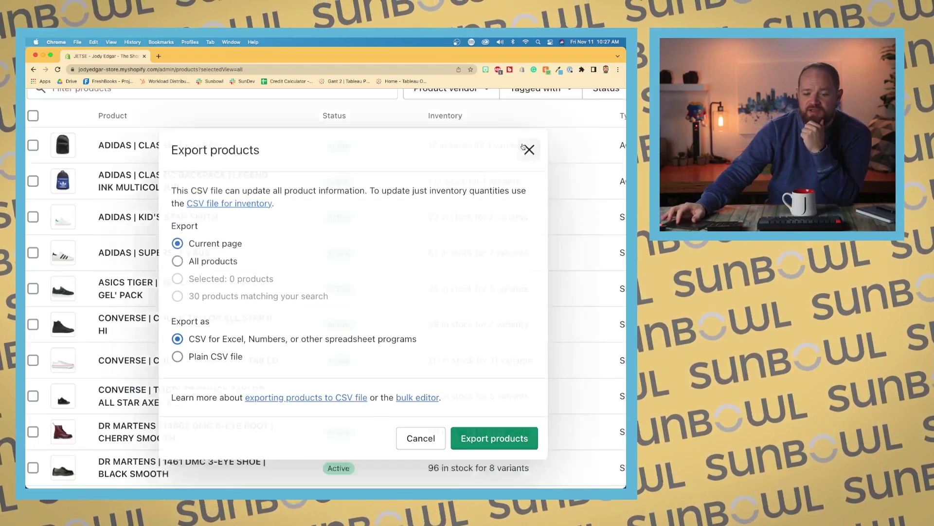
scroll(417, 209, right, 5)
scroll(418, 209, up, 3)
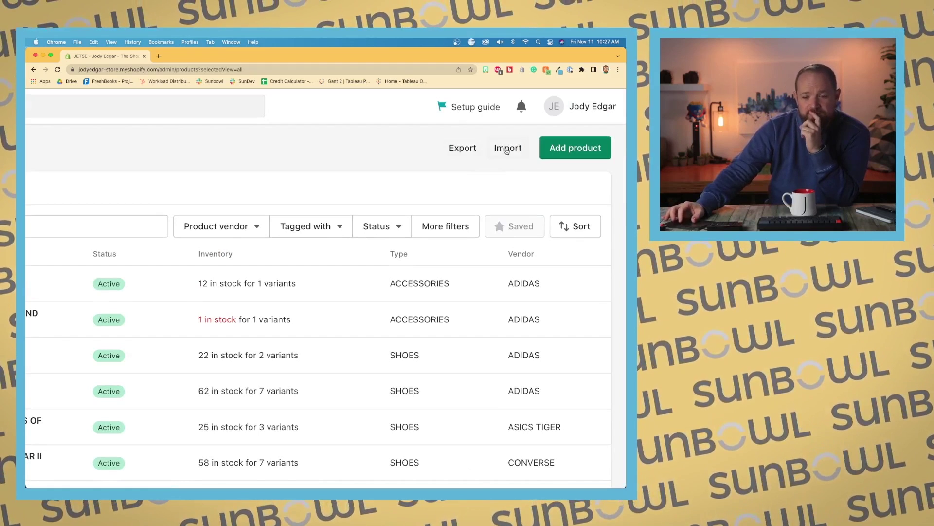
click(507, 149)
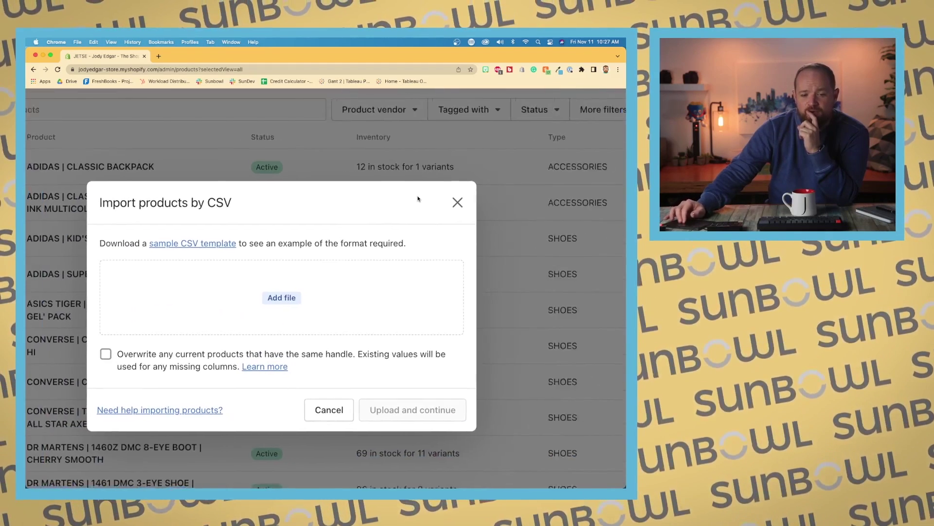
scroll(417, 198, down, 2)
scroll(418, 199, left, 1)
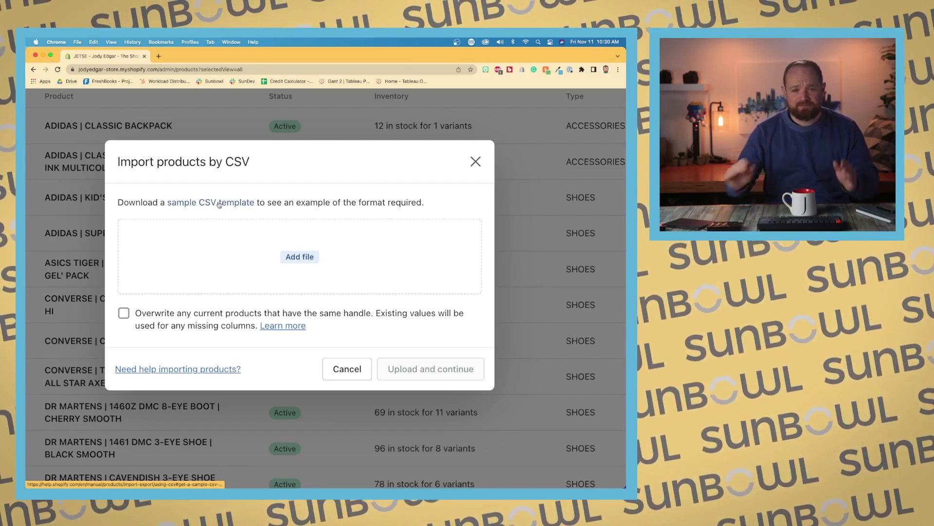
key(super+0)
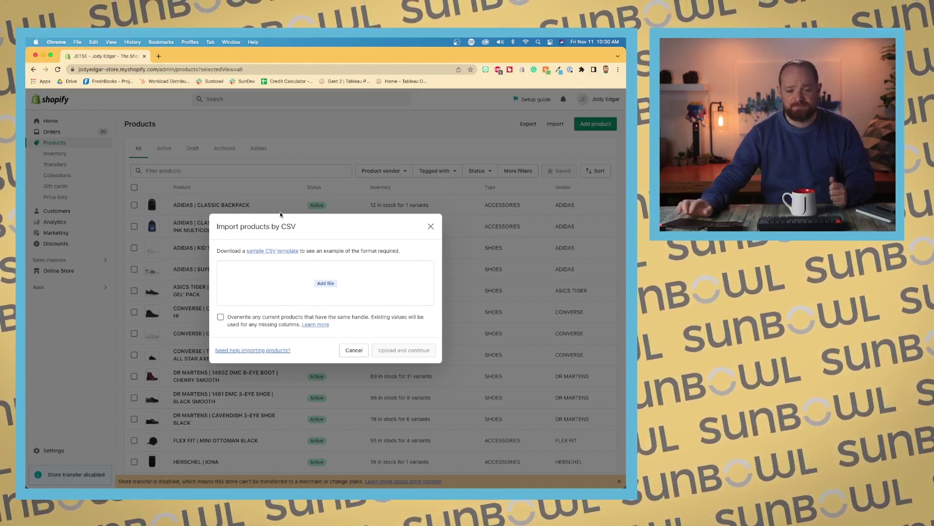
click(431, 227)
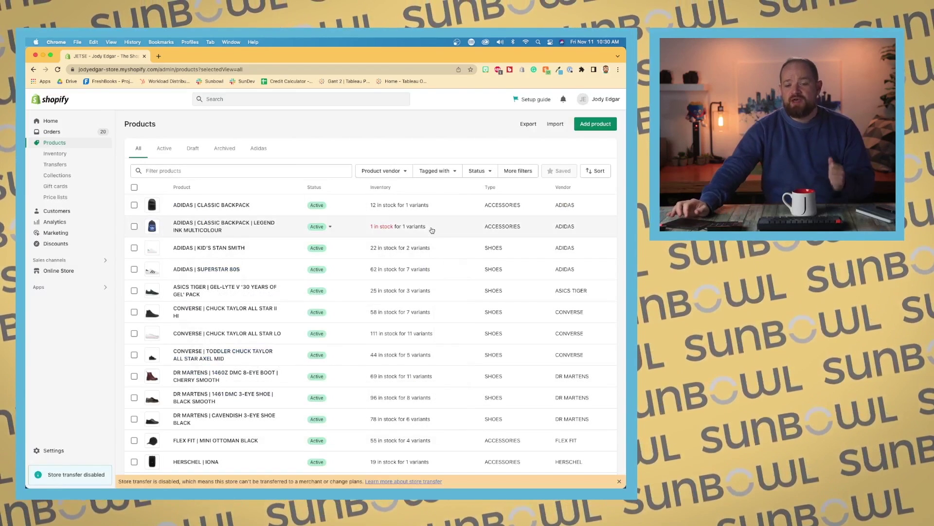
click(330, 205)
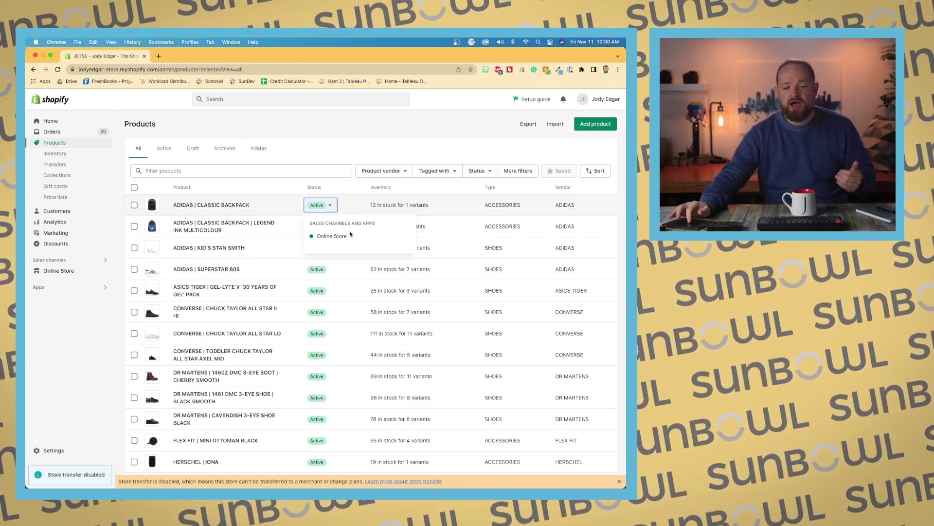
click(331, 142)
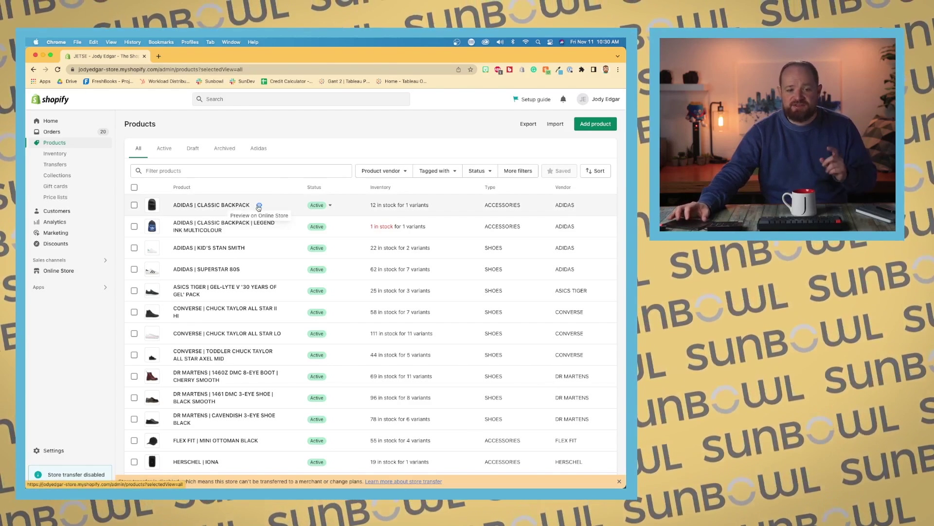
Step: Preview ADIDAS | CLASSIC BACKPACK on the online store and scroll through its page
click(259, 205)
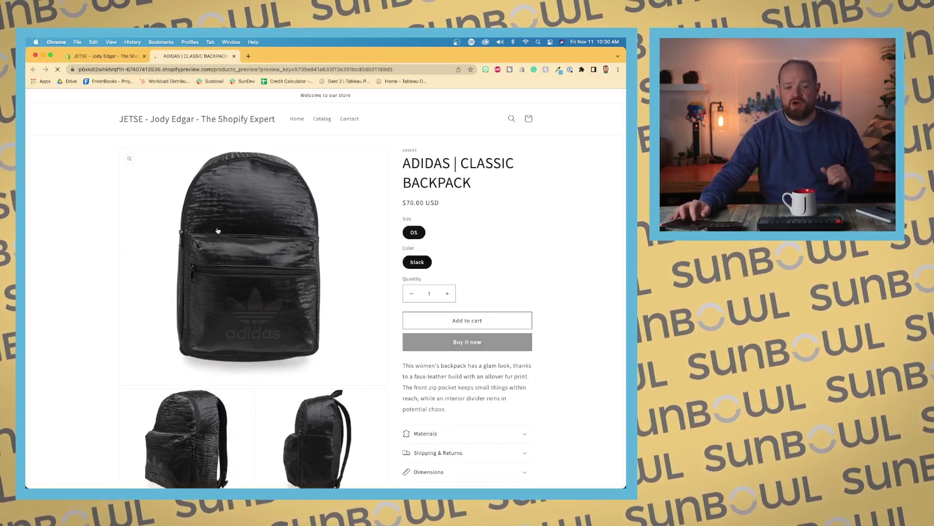
scroll(373, 220, down, 2)
scroll(372, 220, down, 5)
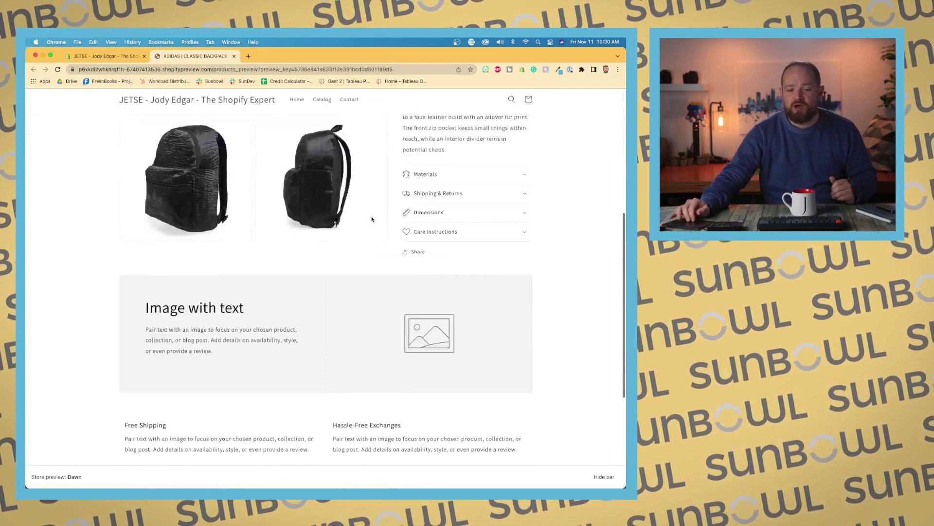
scroll(372, 219, up, 7)
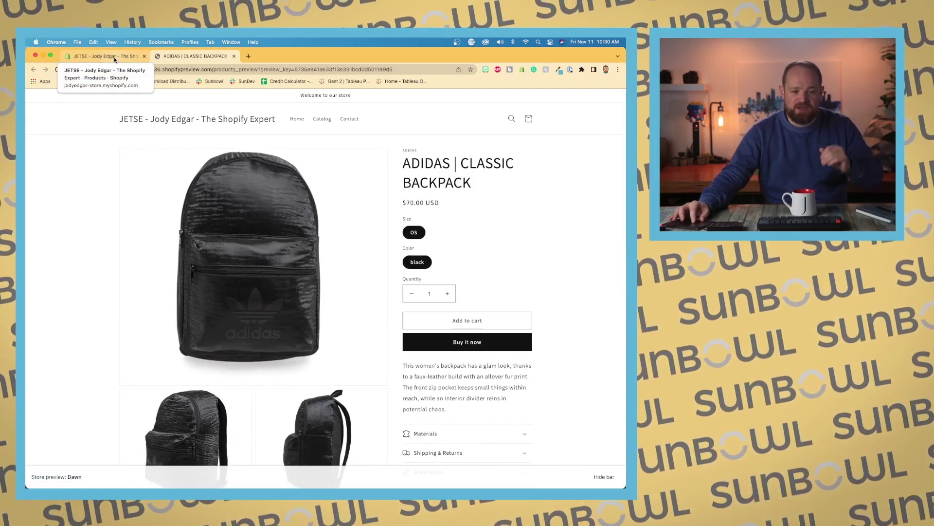
Step: Switch between the storefront preview and admin tabs, ending on the Products list
click(114, 57)
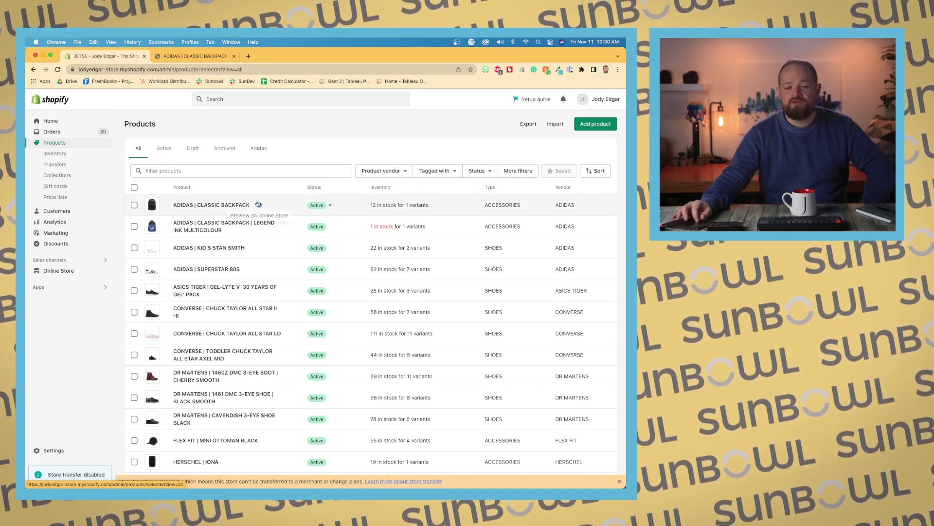
click(214, 57)
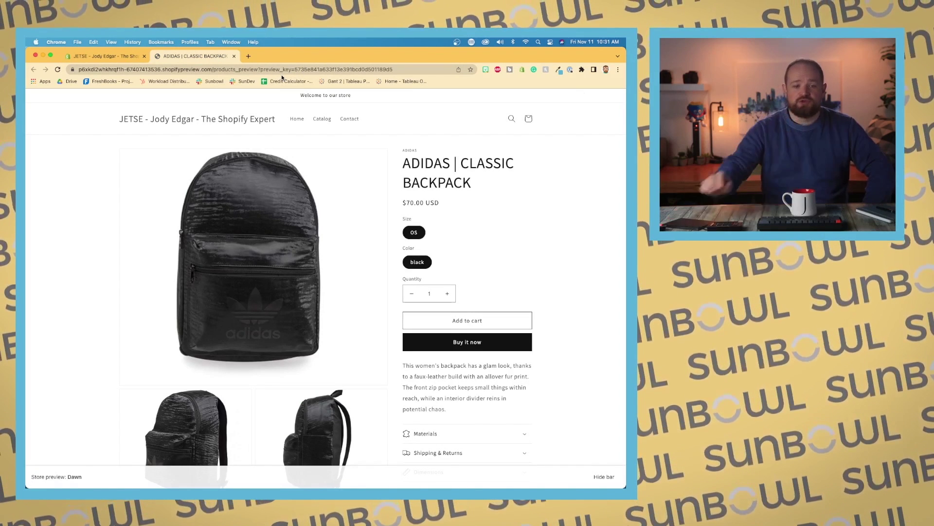
click(132, 56)
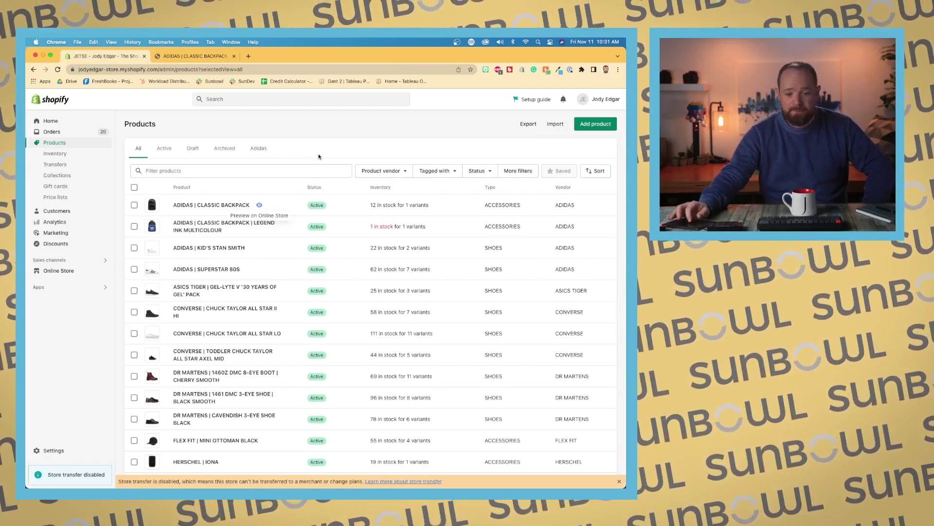